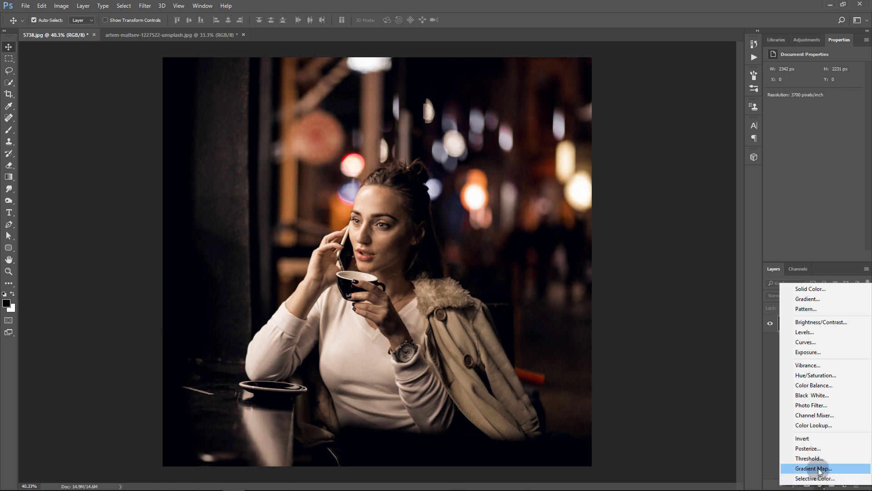
Step: Add a Gradient Map adjustment layer and set the gradient's black color stop to #0267ff
left_click(813, 468)
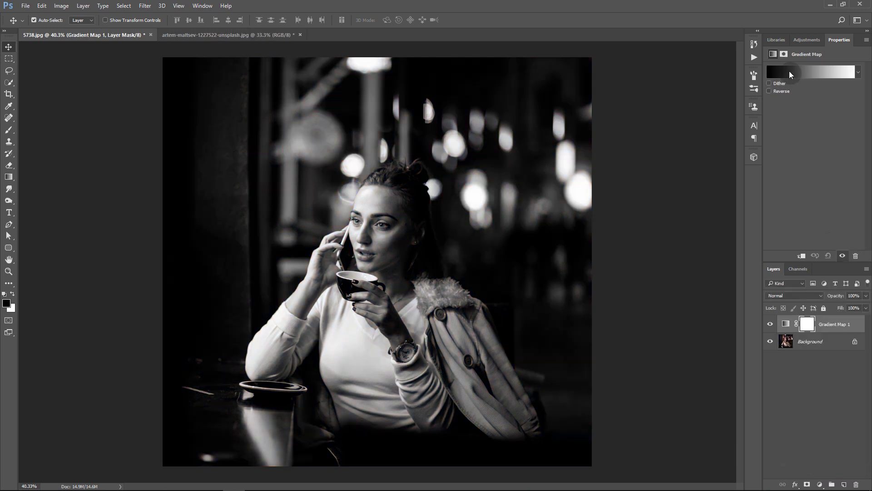
left_click(786, 71)
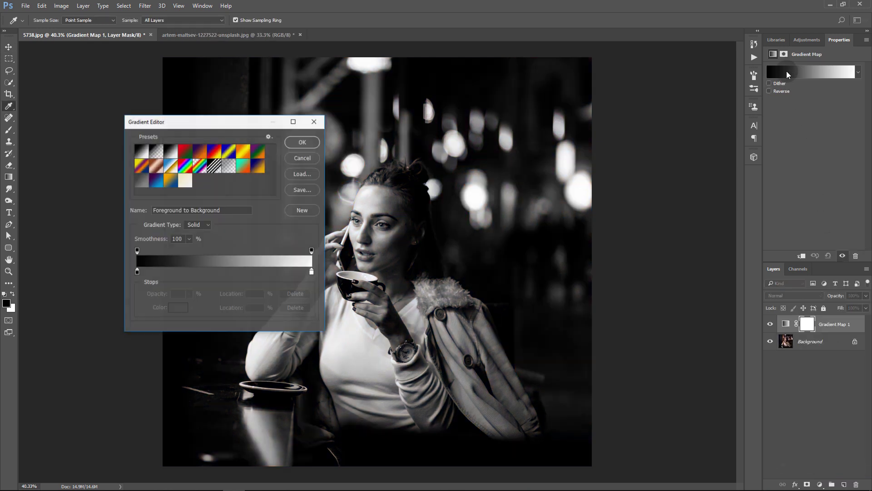
left_click(137, 273)
left_click(178, 307)
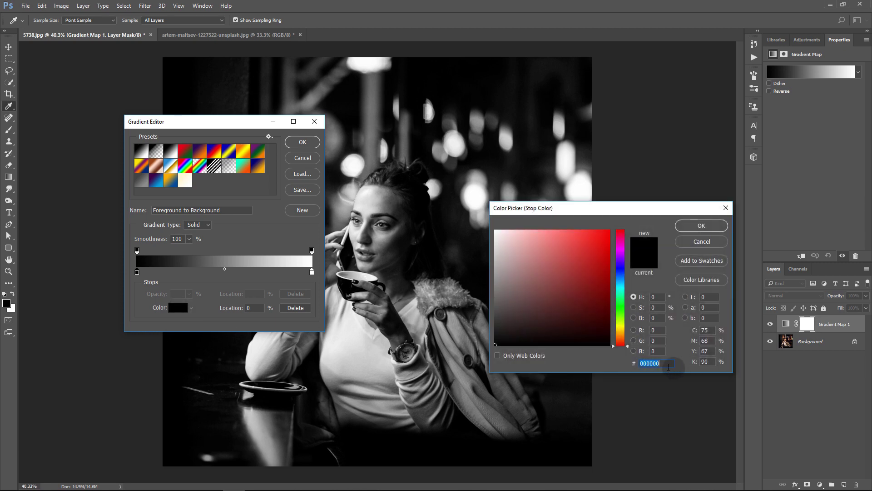
type("0")
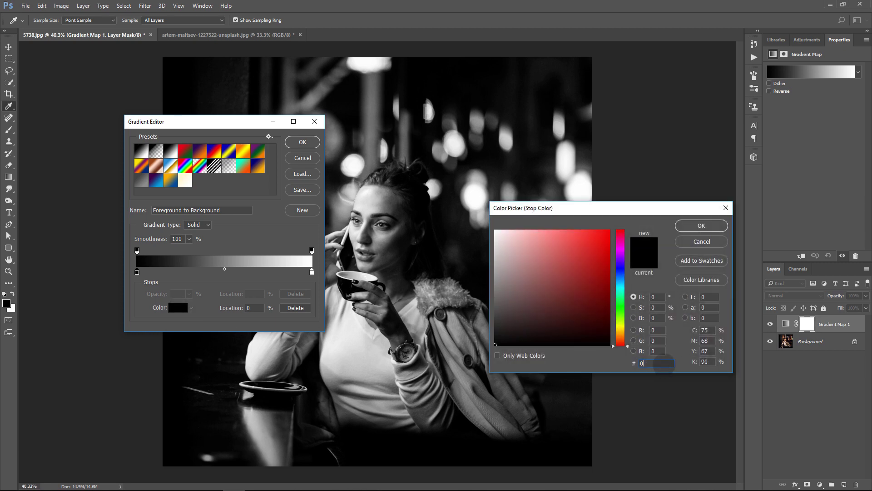
type("2")
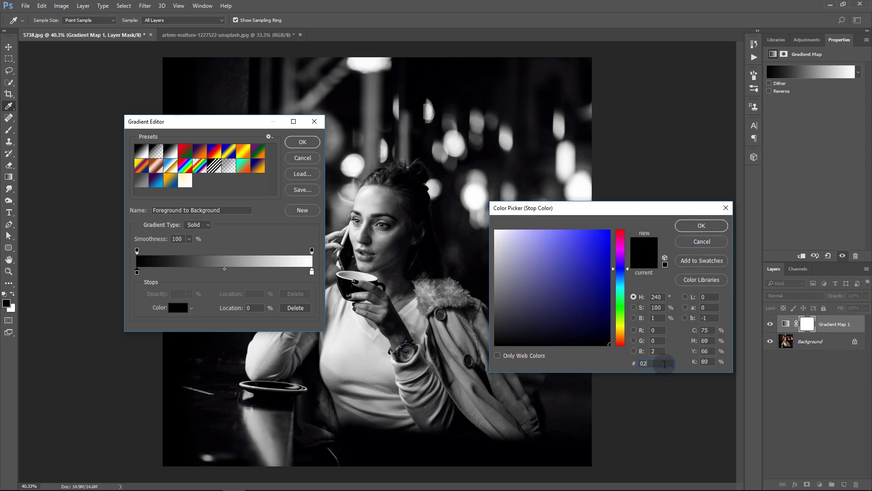
type("67ff")
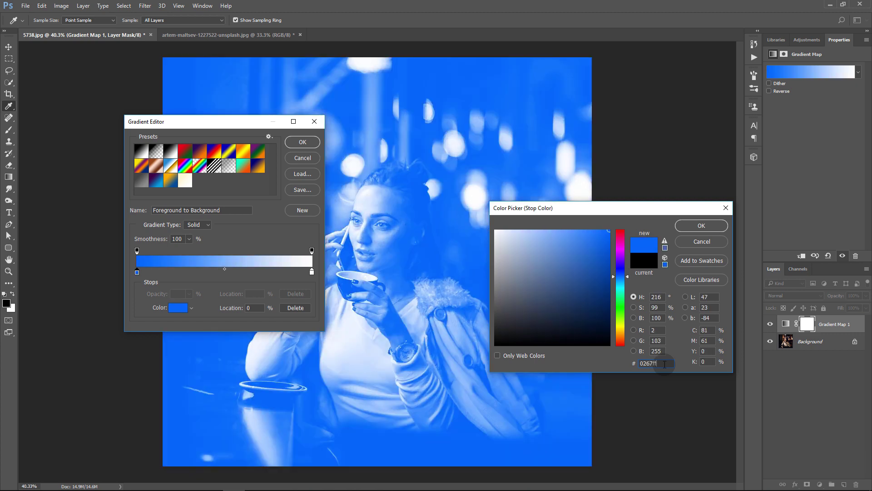
left_click(700, 226)
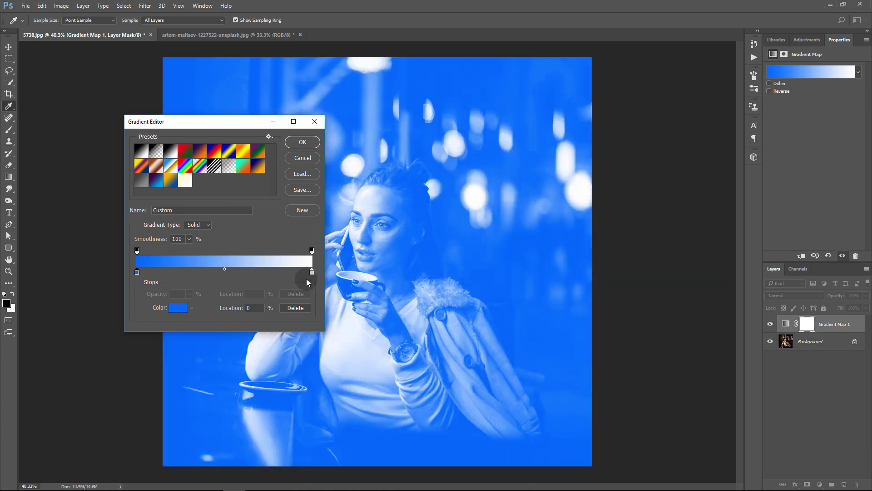
Step: Set the gradient's white color stop to #ffa855 and accept the edited gradient
left_click(312, 271)
left_click(177, 307)
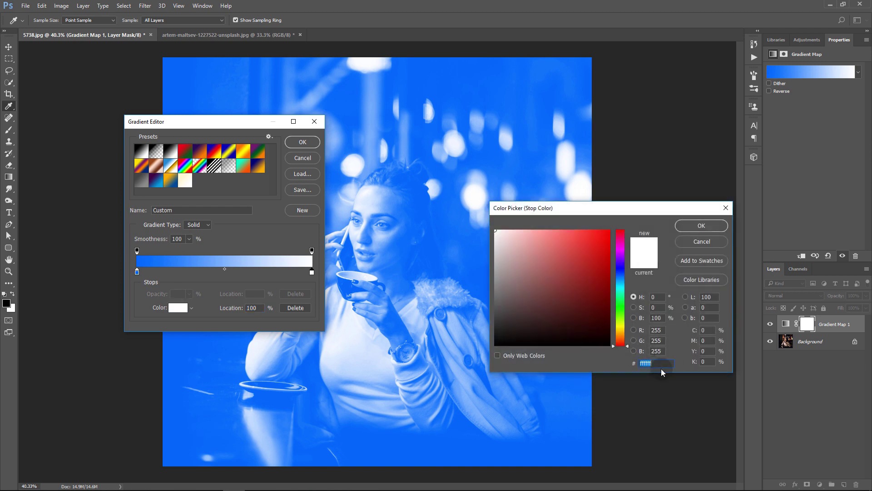
type("ffa")
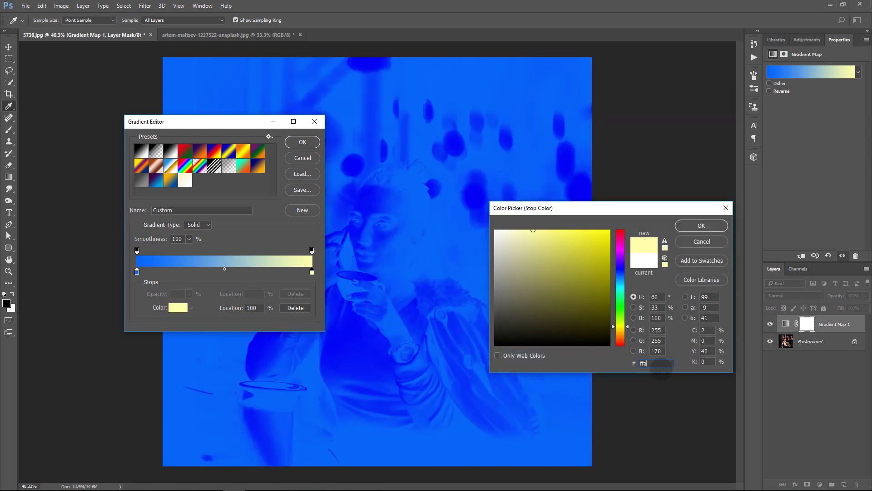
type("8")
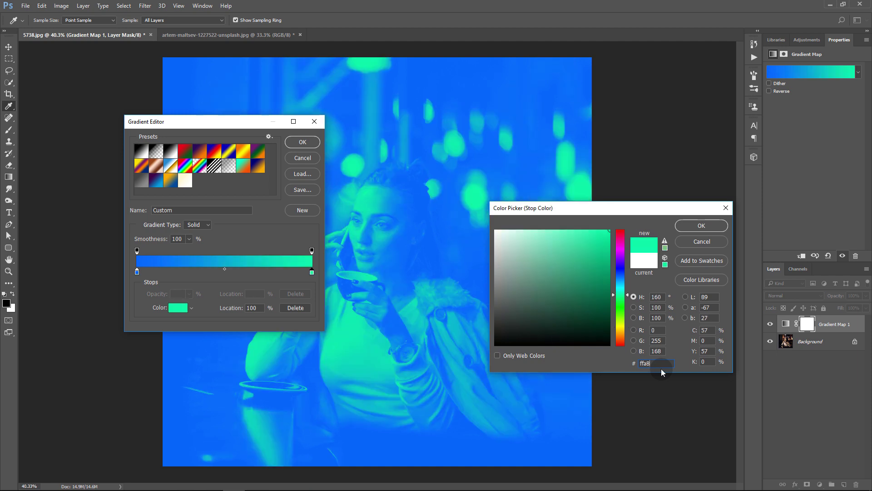
type("55")
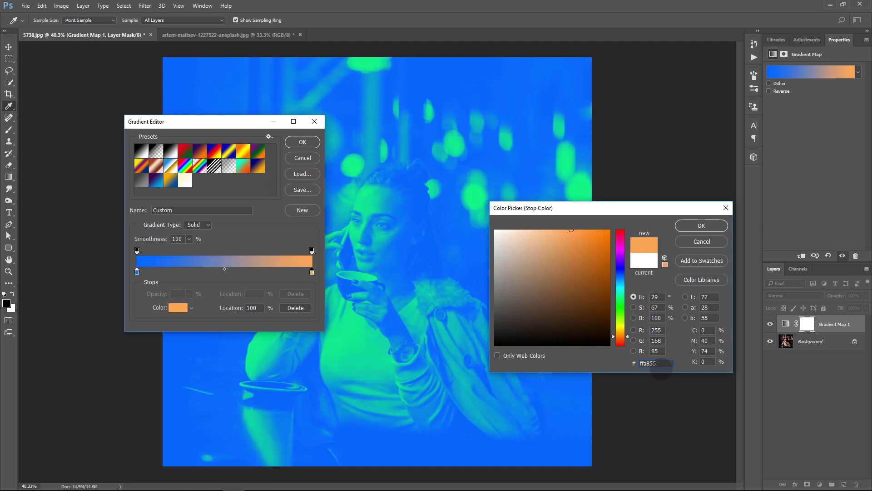
left_click(702, 226)
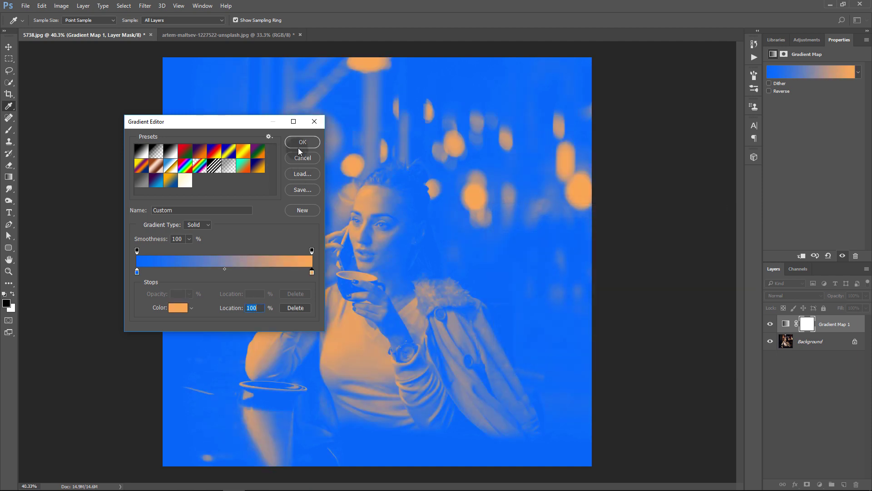
left_click(305, 147)
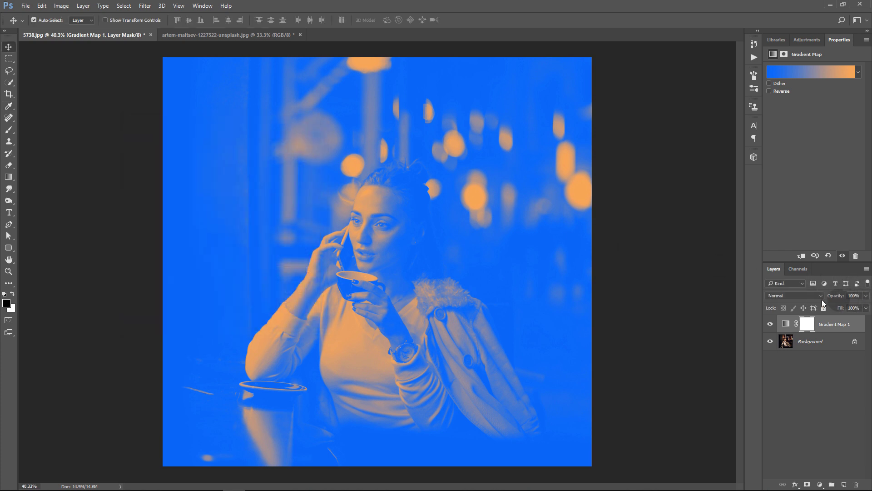
Step: Set the Gradient Map layer to Soft Light at 20% opacity and compare the photo with and without it
left_click(789, 296)
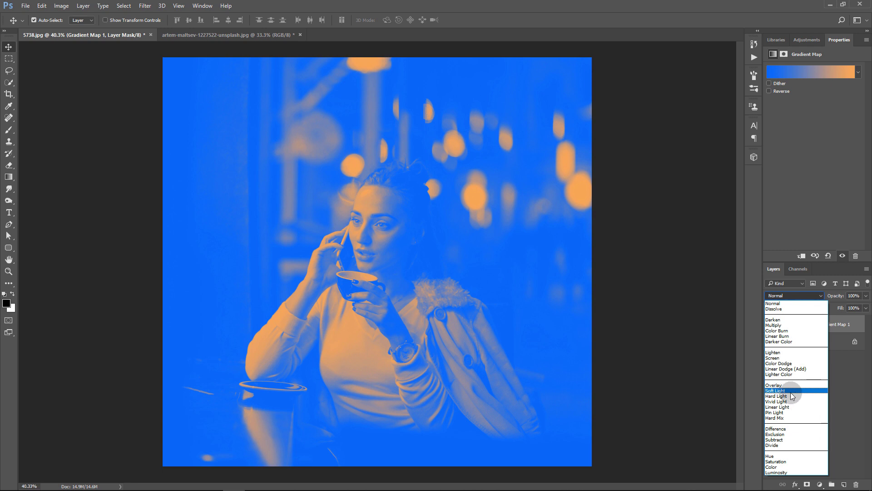
left_click(789, 390)
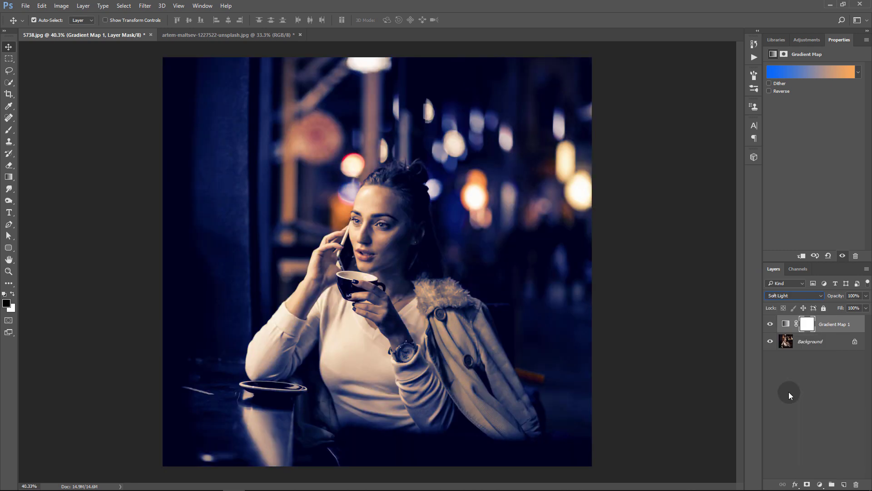
left_click(867, 296)
left_click_drag(865, 308, 832, 302)
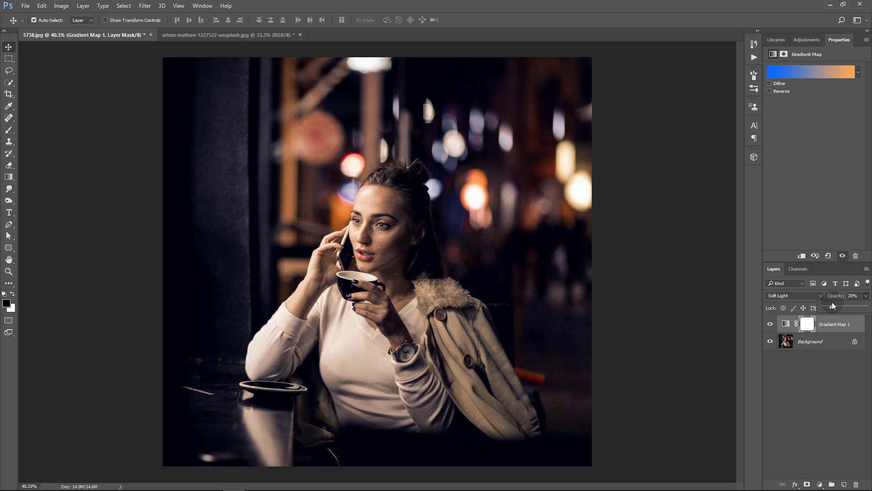
left_click(771, 325)
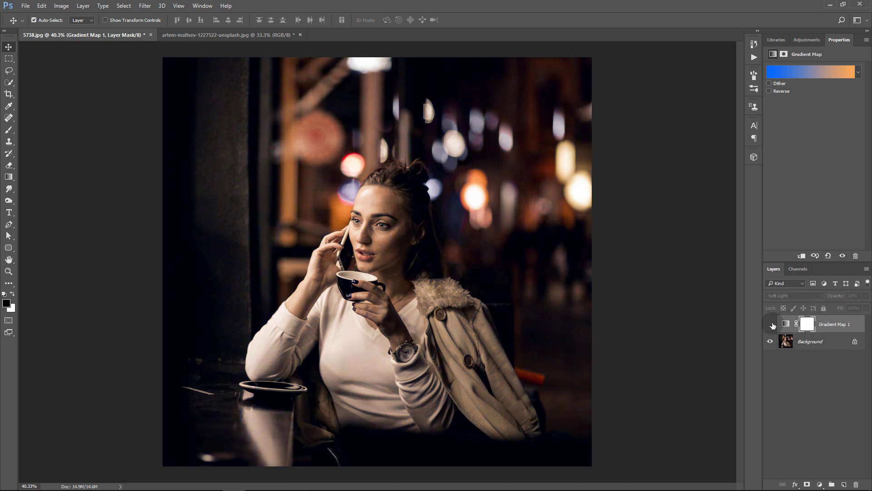
left_click(771, 324)
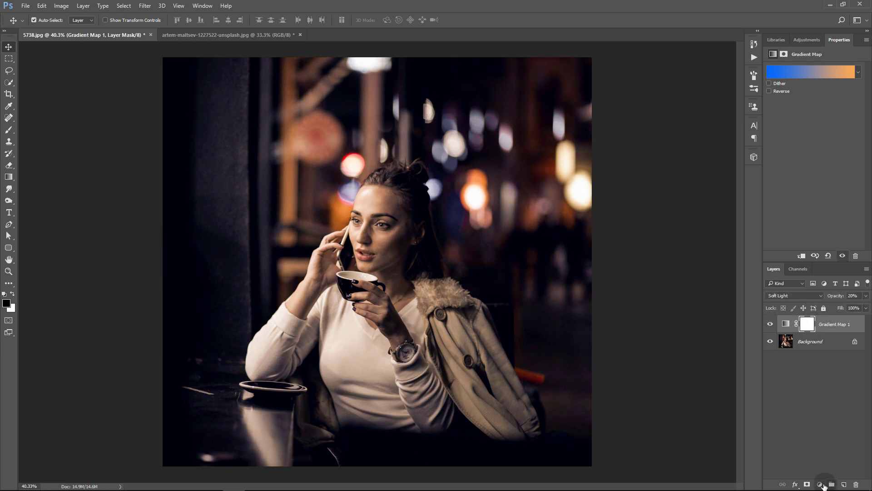
Step: Add a Color Balance adjustment layer with midtones at Cyan/Red -10, Magenta/Green -20 and Yellow/Blue 20
left_click(820, 485)
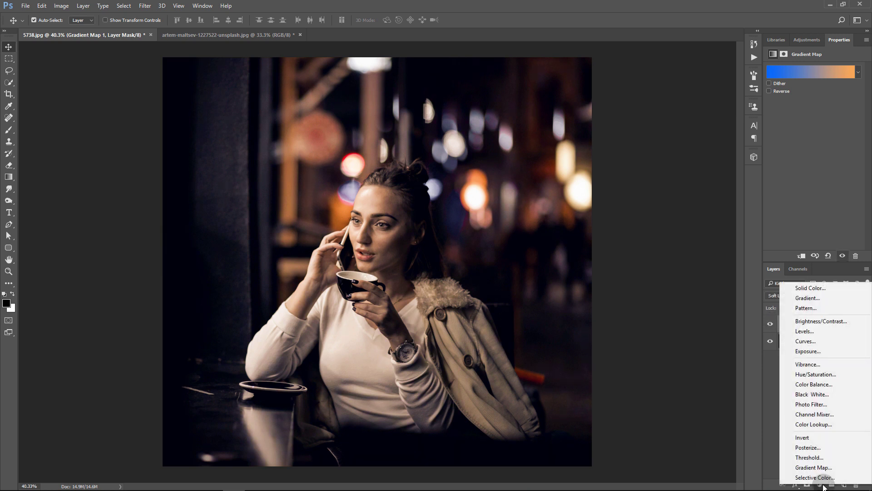
left_click(832, 385)
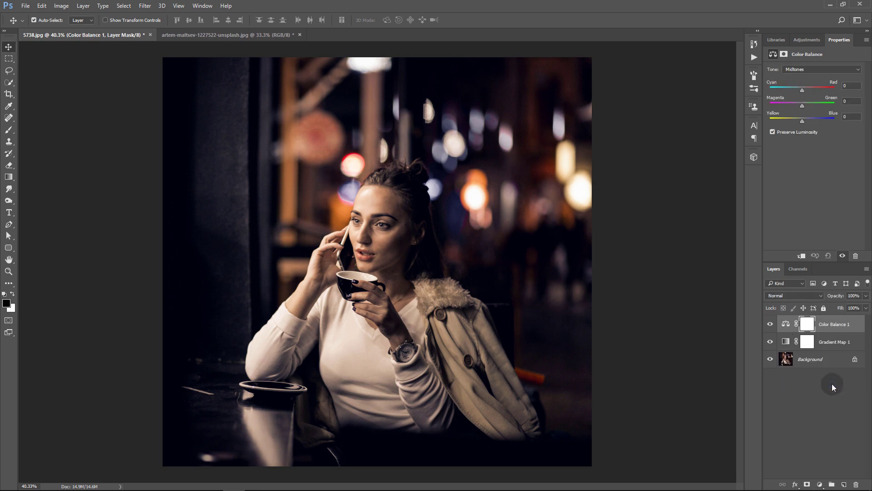
left_click(852, 85)
type("-10")
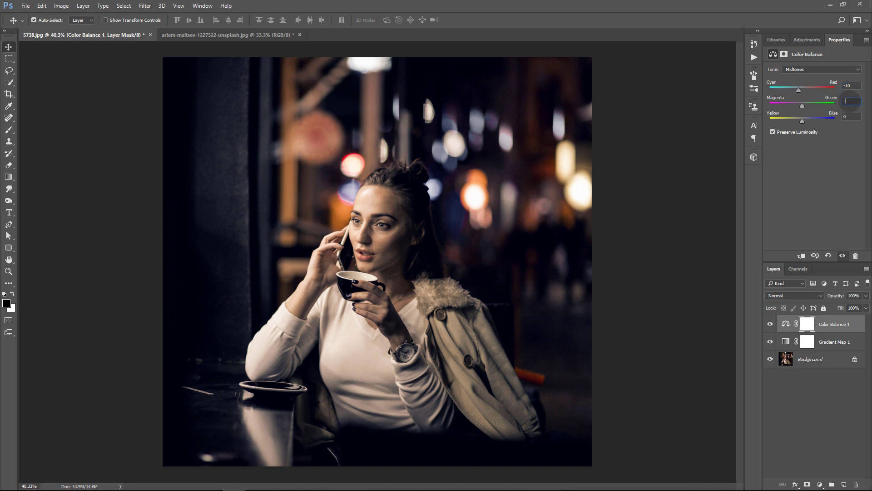
left_click(847, 116)
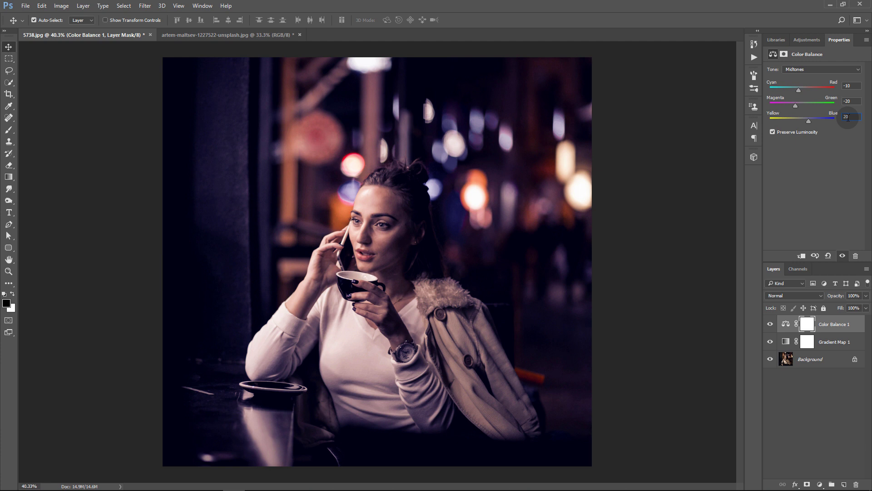
Step: Add a Levels adjustment layer with RGB midtone input 1.04 and white input 232
left_click(819, 485)
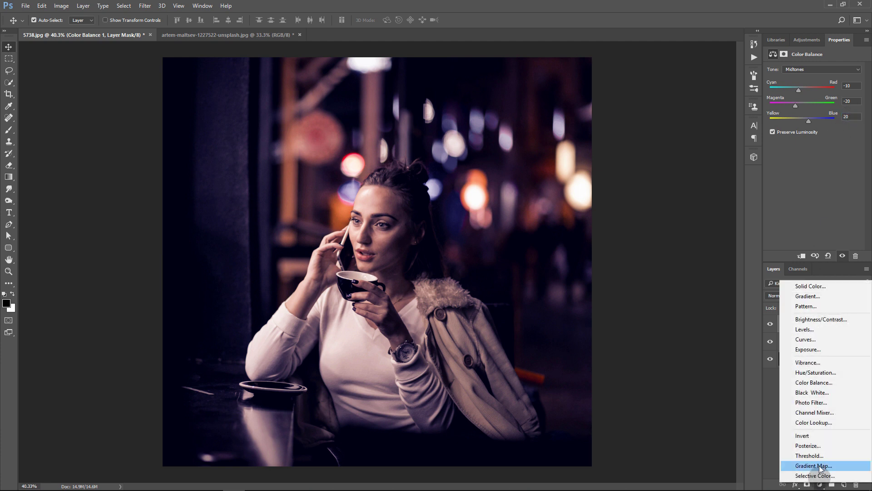
left_click(812, 331)
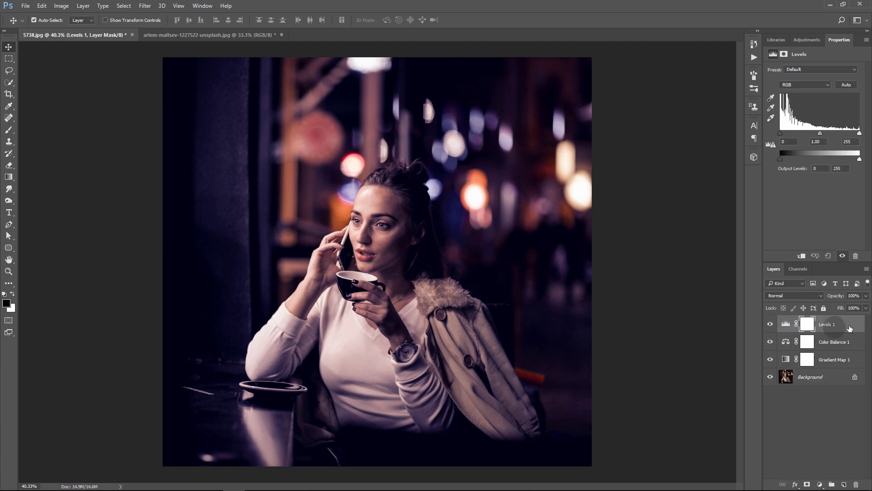
left_click(819, 141)
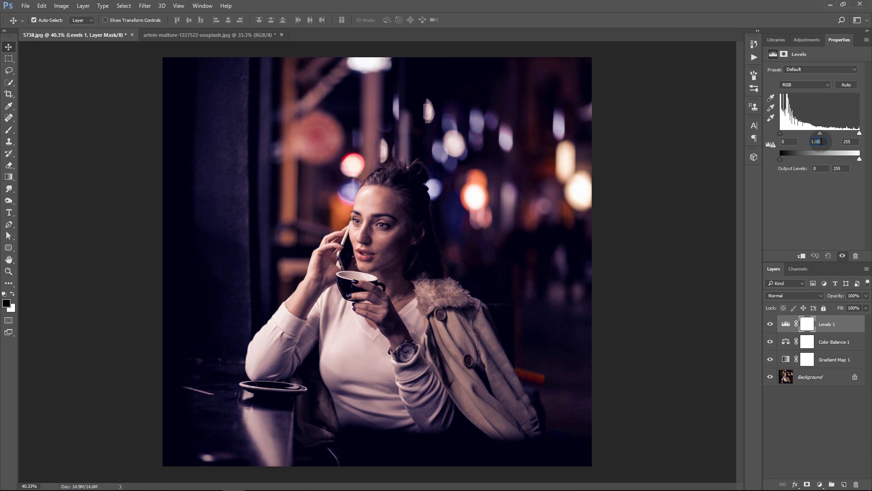
type("1.04")
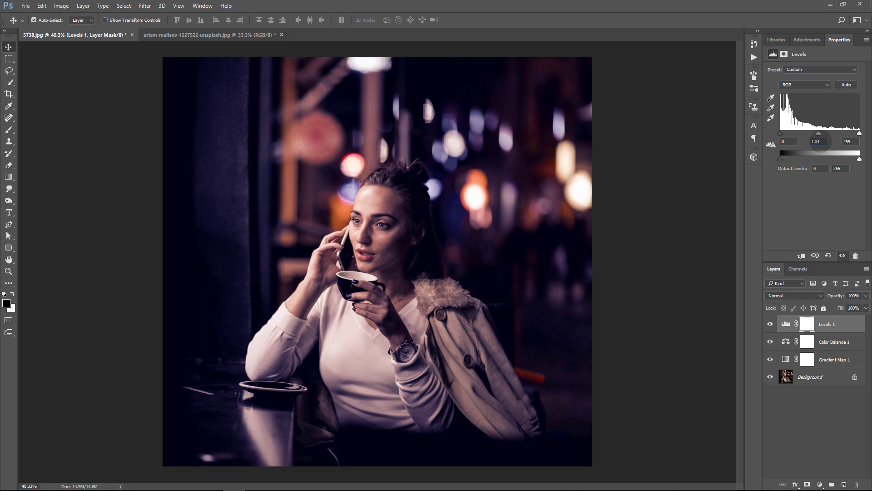
left_click(852, 141)
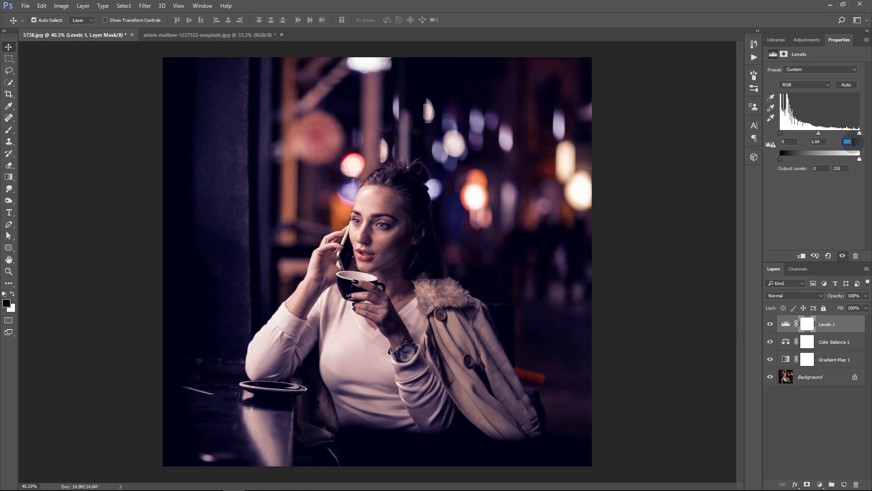
type("232")
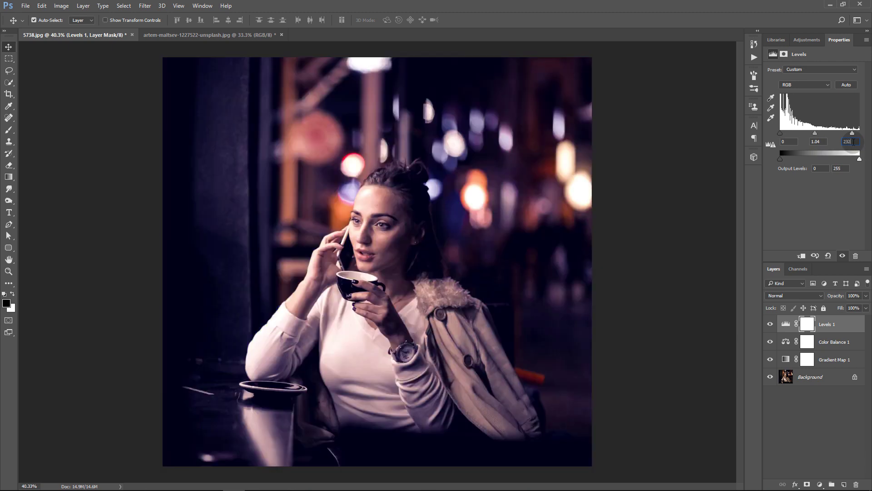
Step: Set the Red channel's black input level to 20 and compare the photo with and without the Levels layer
left_click(796, 86)
left_click(797, 97)
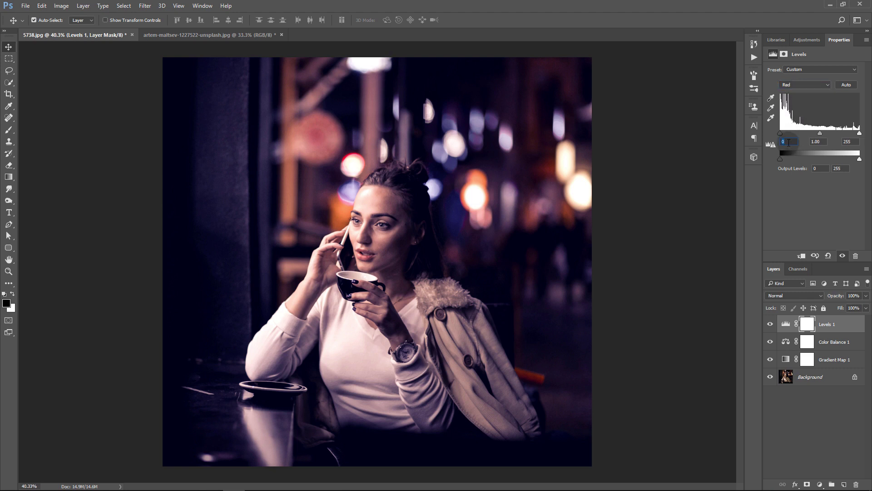
type("20")
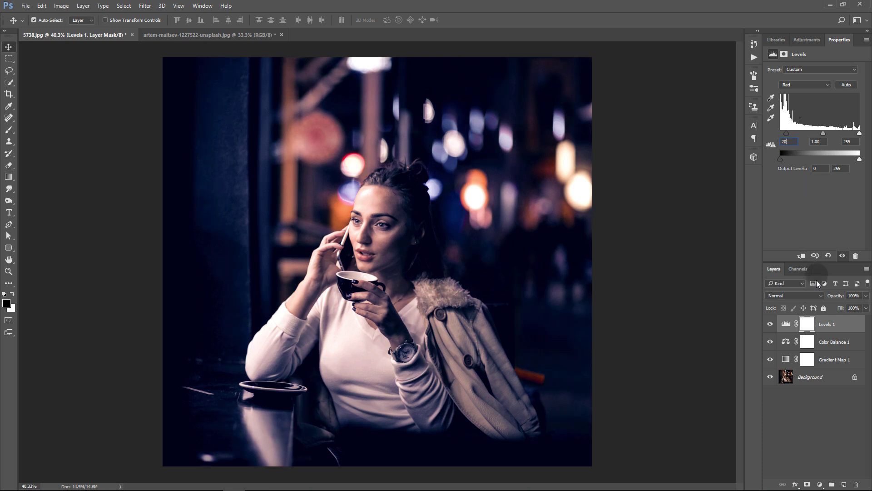
left_click(769, 325)
left_click(770, 324)
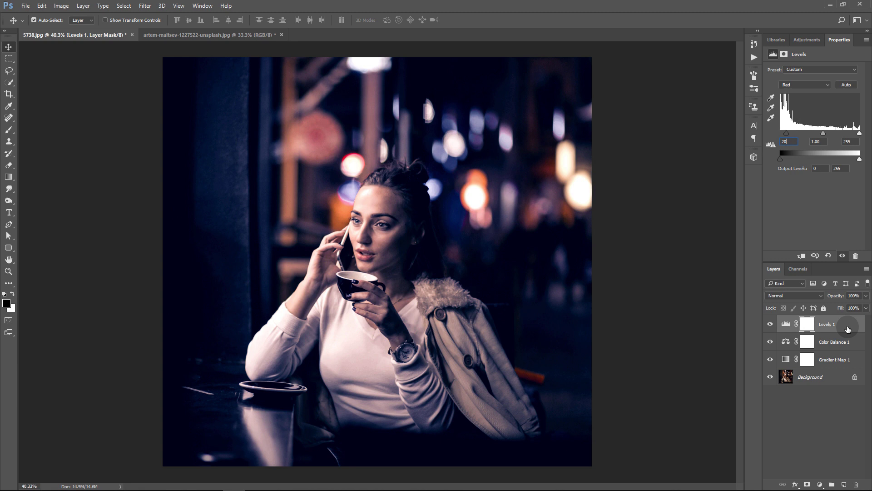
Step: Add a Curves adjustment layer, anchor the RGB curve at its quarter, middle and three-quarter points, and raise the black point to output 15
left_click(820, 484)
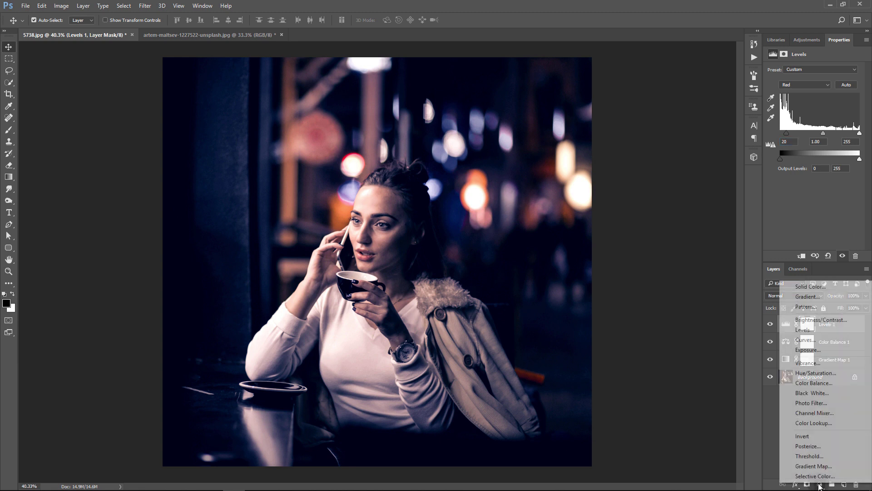
left_click(817, 340)
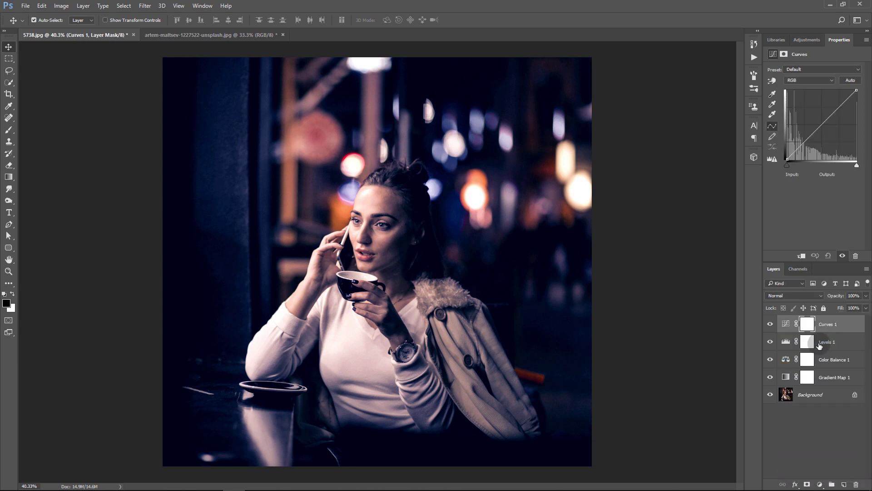
left_click(804, 143)
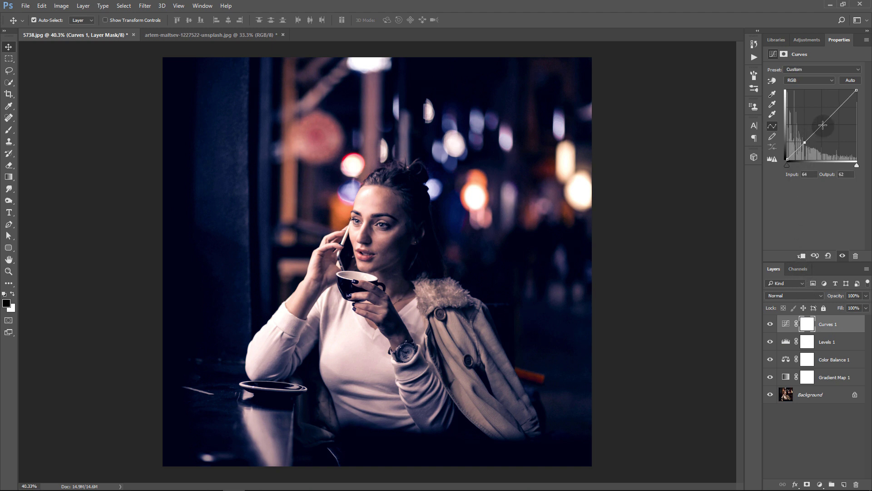
left_click(842, 106)
left_click_drag(787, 159, 779, 155)
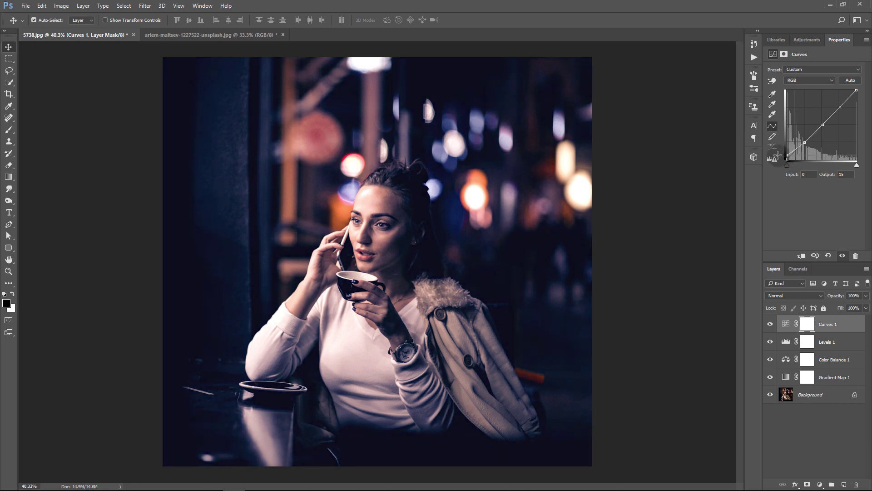
Step: Lower the RGB curve's white point to output 242 and raise the Red channel's black point to output 12
left_click(856, 91)
left_click_drag(856, 90, 860, 95)
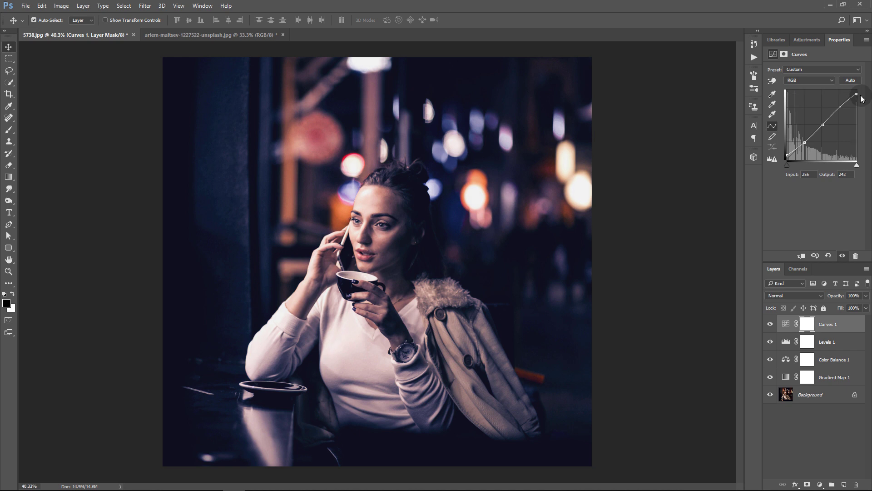
left_click(805, 80)
left_click(800, 94)
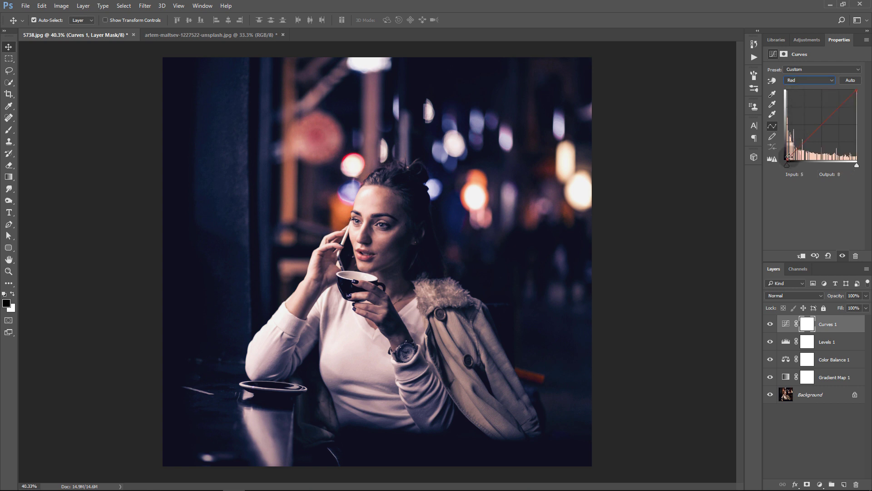
left_click_drag(787, 160, 778, 156)
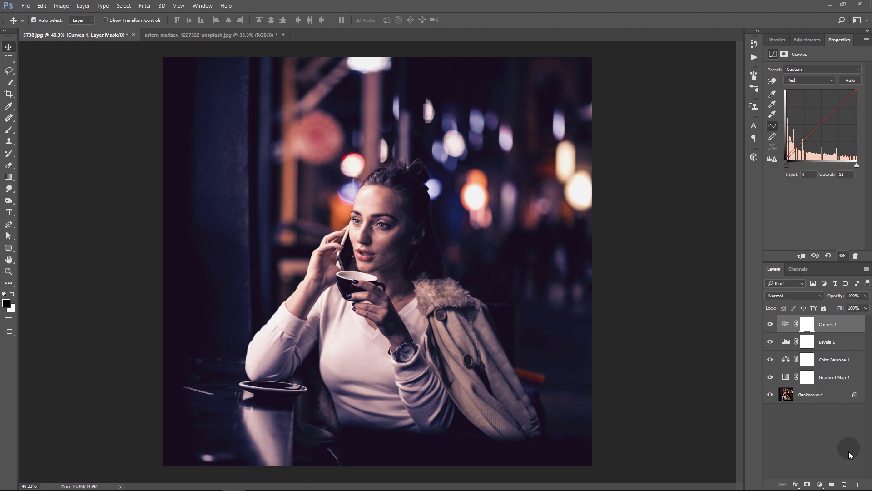
Step: Add a linear Gradient Fill layer from black (000000) to transparent at 90° and 100% scale, with the gradient reversed
left_click(821, 484)
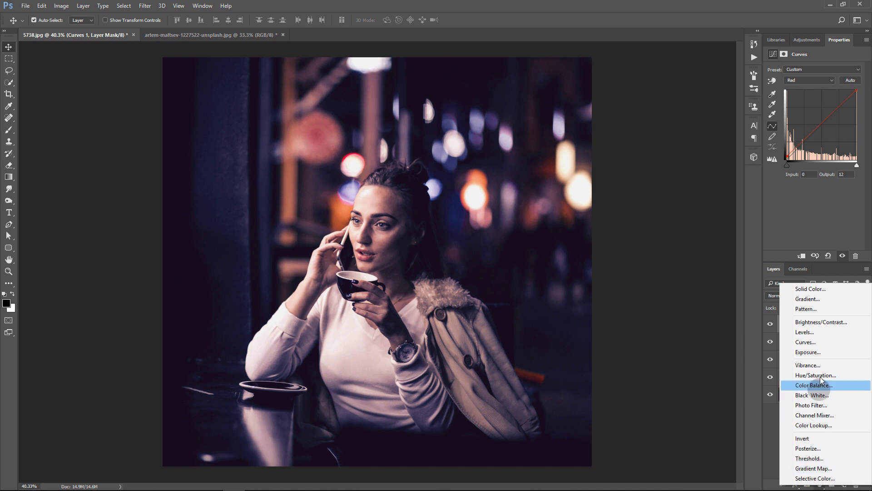
left_click(828, 304)
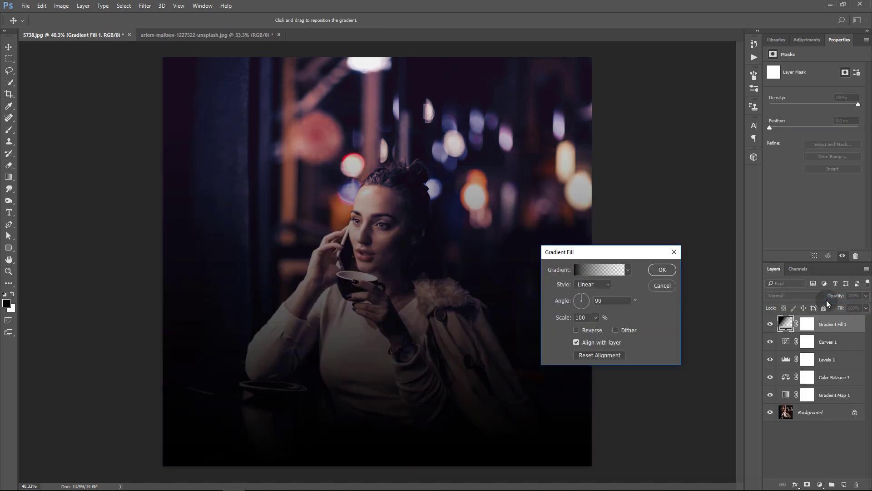
left_click(591, 270)
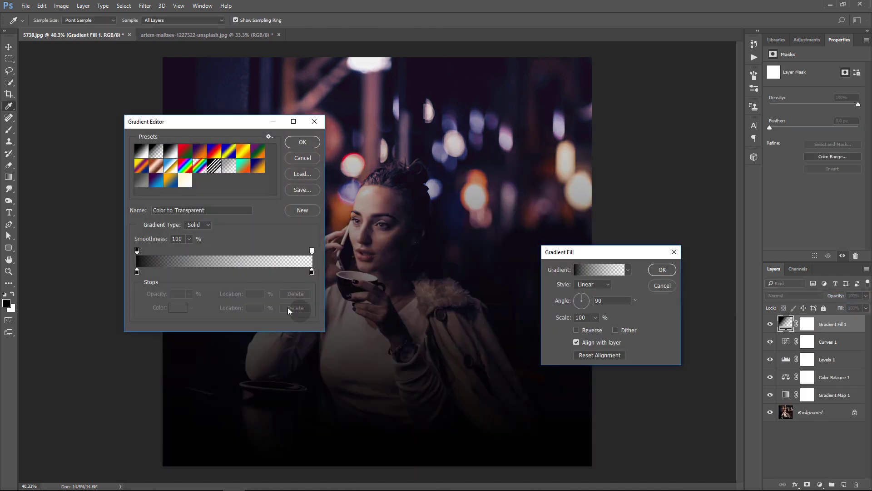
left_click(137, 272)
left_click(178, 308)
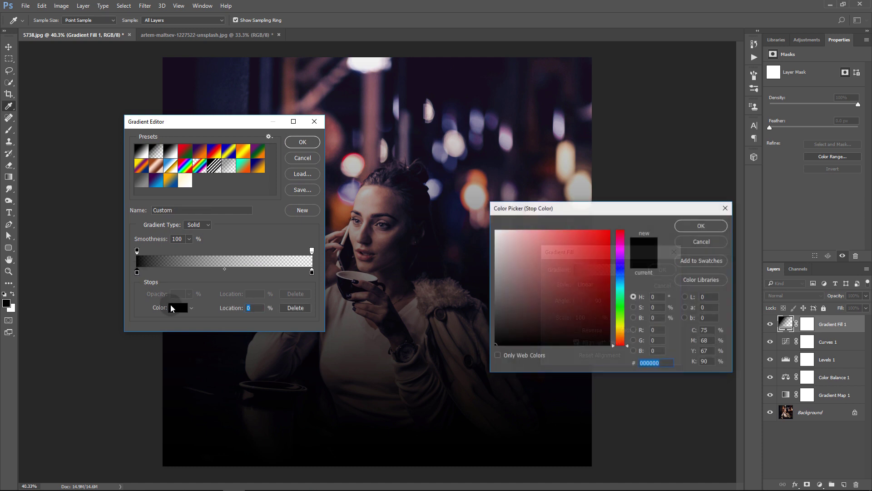
double_click(651, 363)
left_click(700, 225)
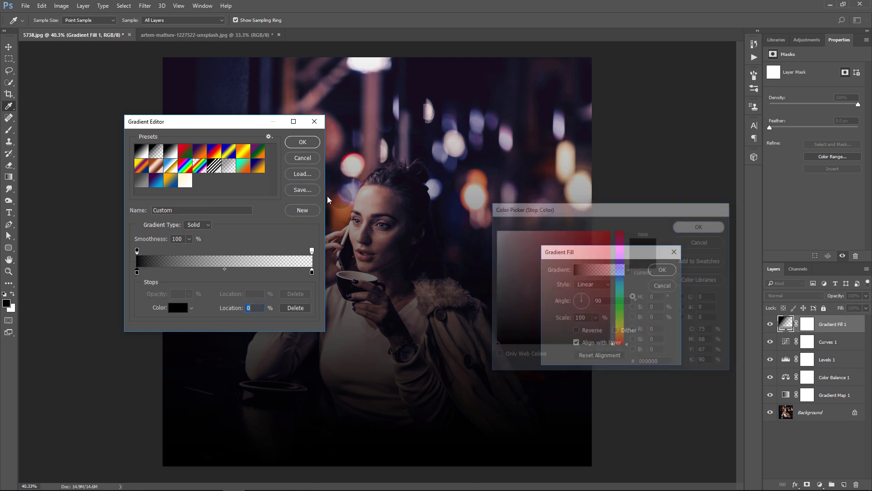
left_click(304, 142)
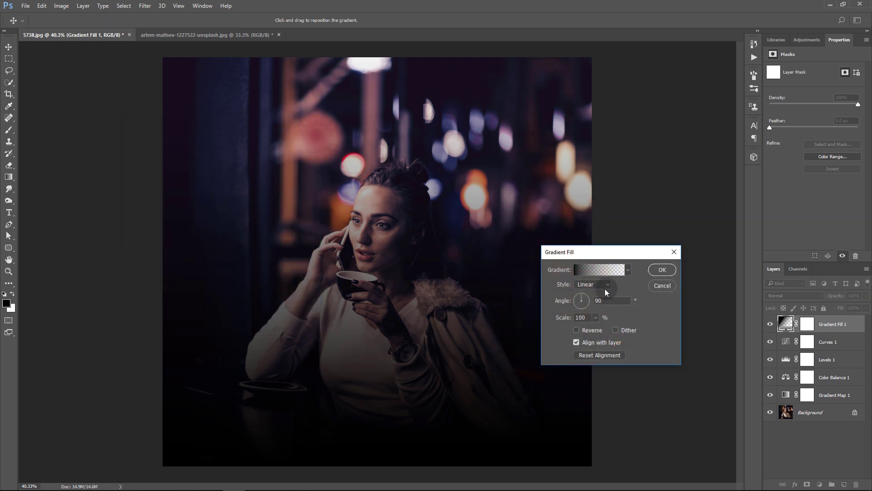
left_click(576, 329)
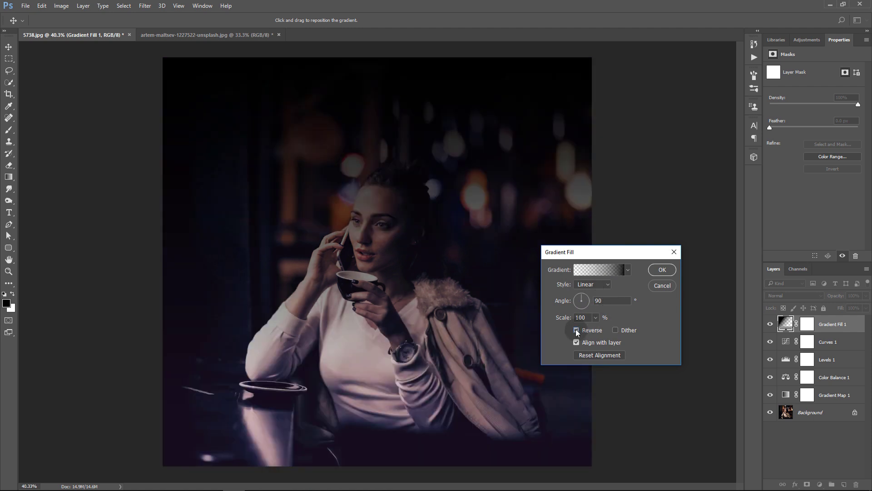
left_click(666, 270)
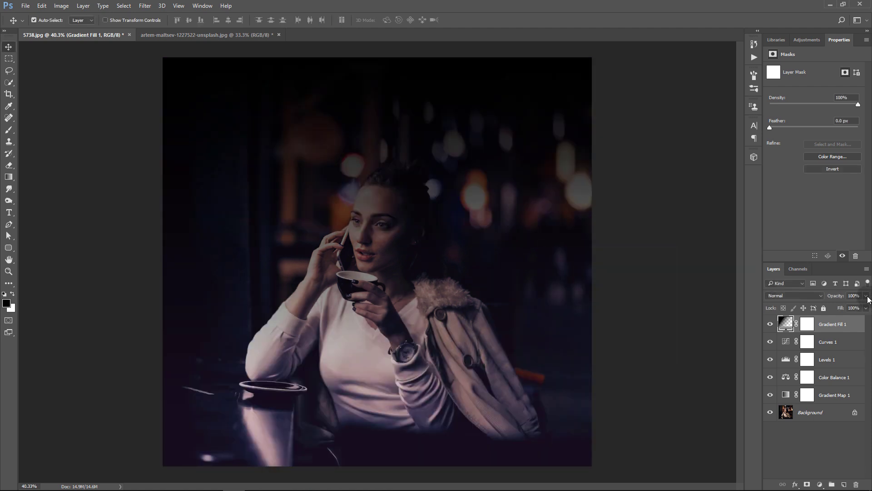
Step: Set the Gradient Fill layer's opacity to 20% and compare the photo with and without it
left_click(865, 296)
left_click_drag(867, 306, 832, 303)
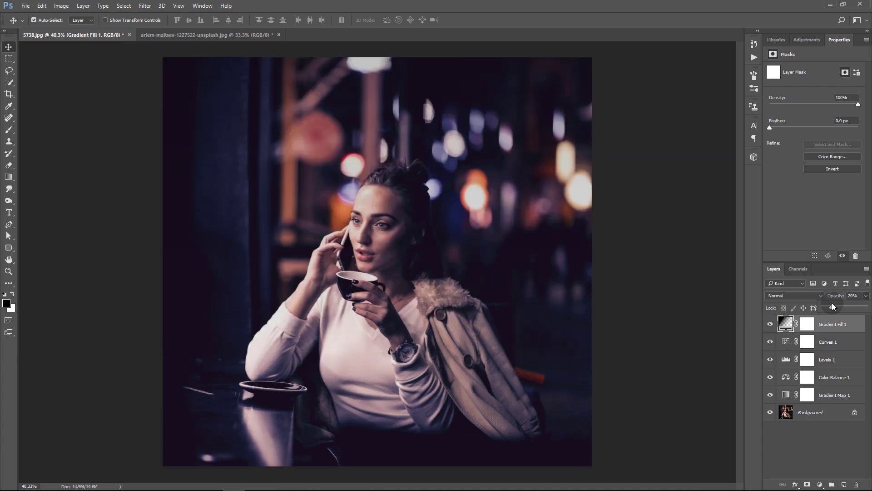
left_click(770, 323)
left_click(770, 324)
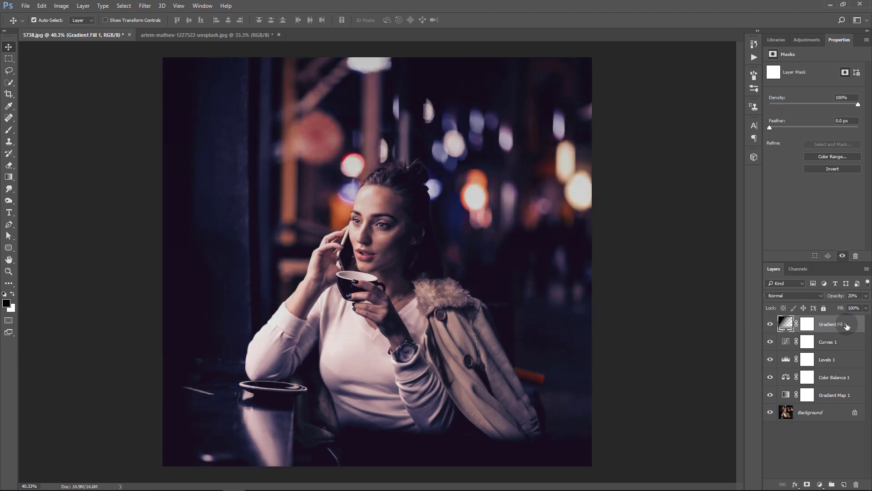
Step: Stop recording the "click and apply" action
left_click(754, 57)
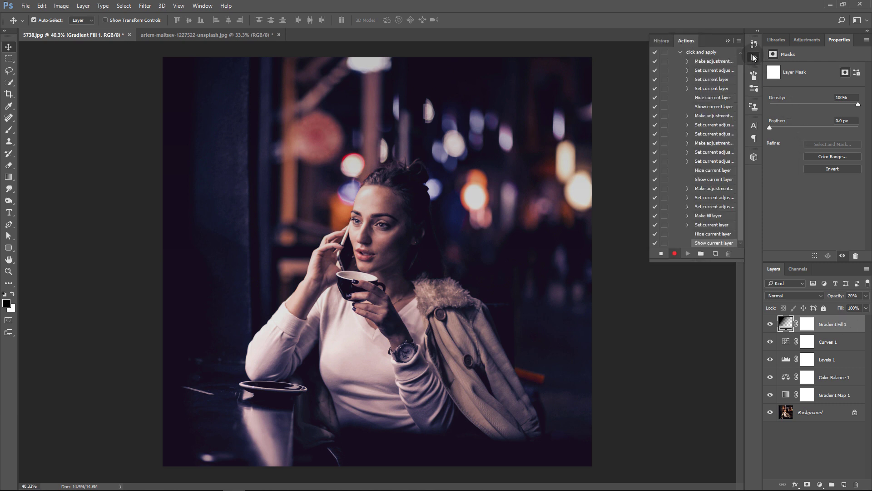
left_click(660, 254)
left_click(728, 41)
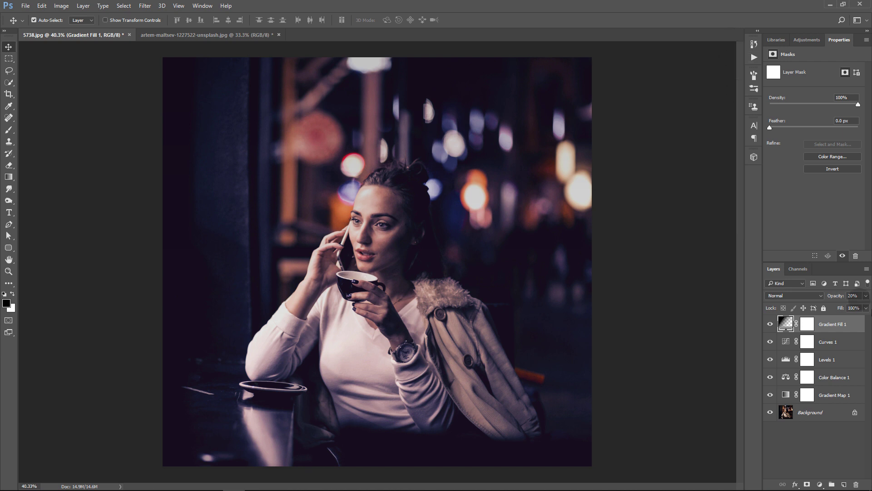
Step: Switch to the street crossing photo and play the "click and apply" action from the "cinematic effect" set on it
left_click(176, 36)
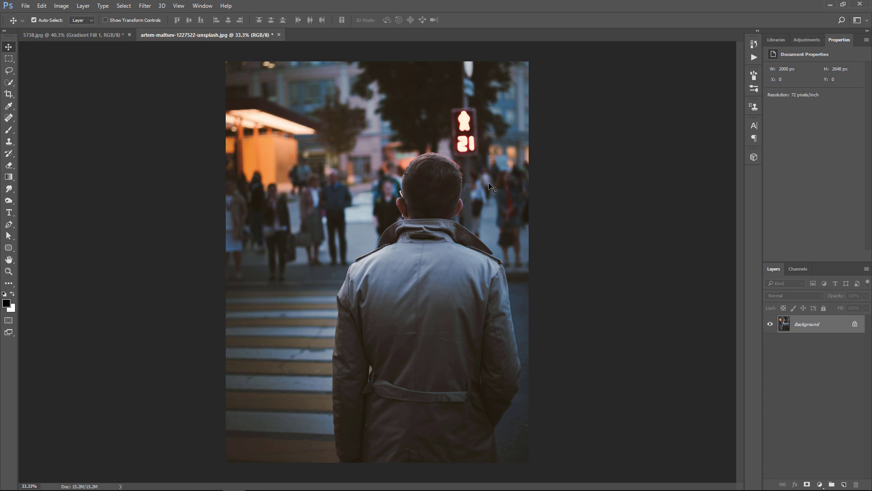
left_click(754, 56)
scroll(709, 54, "up", 1)
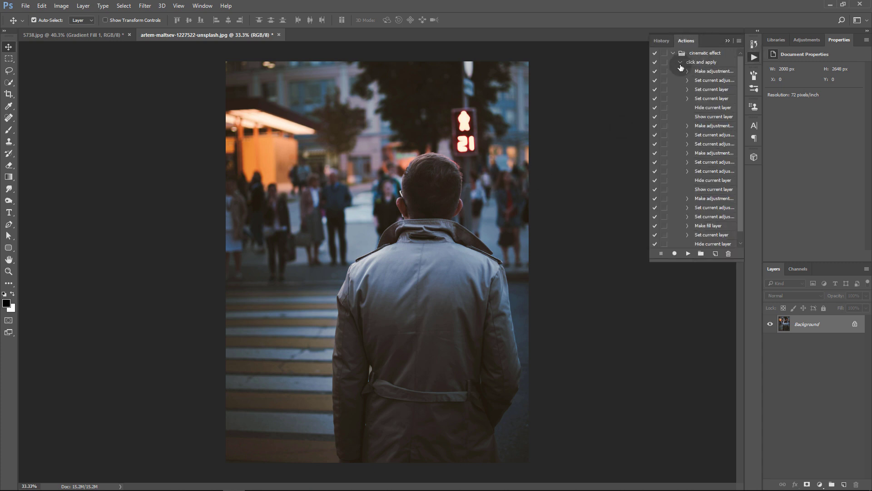
left_click(680, 62)
left_click(714, 65)
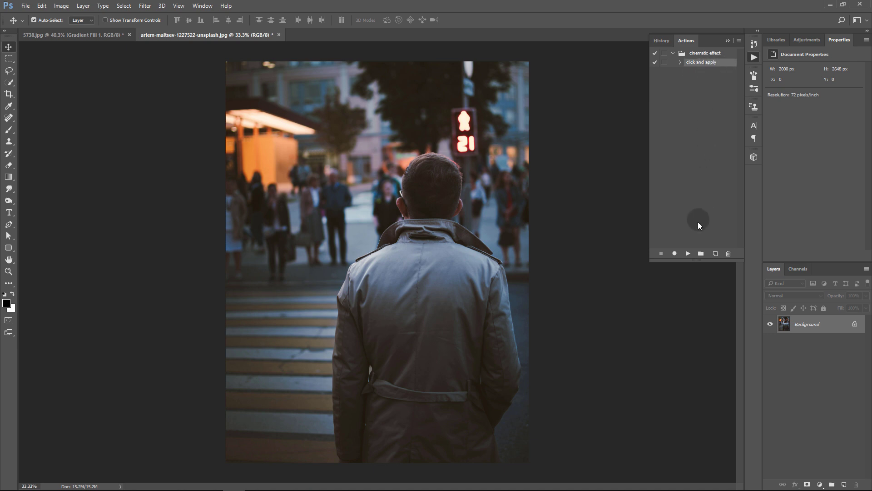
left_click(688, 255)
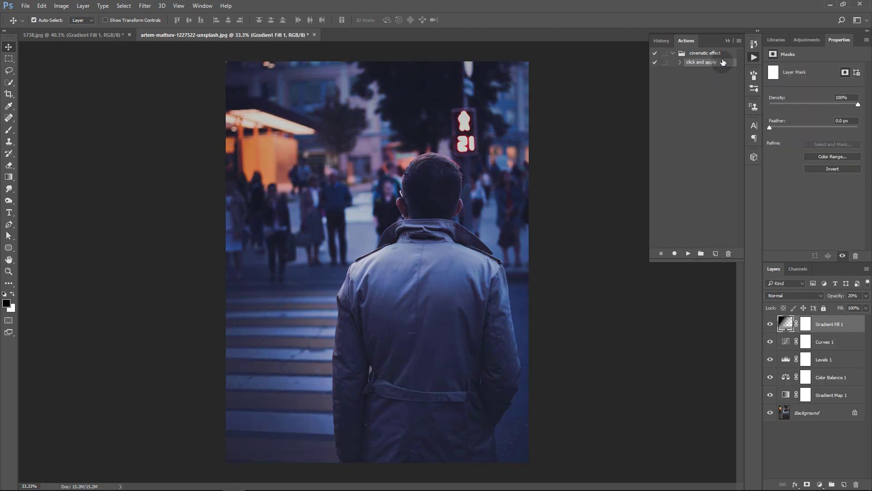
left_click(728, 40)
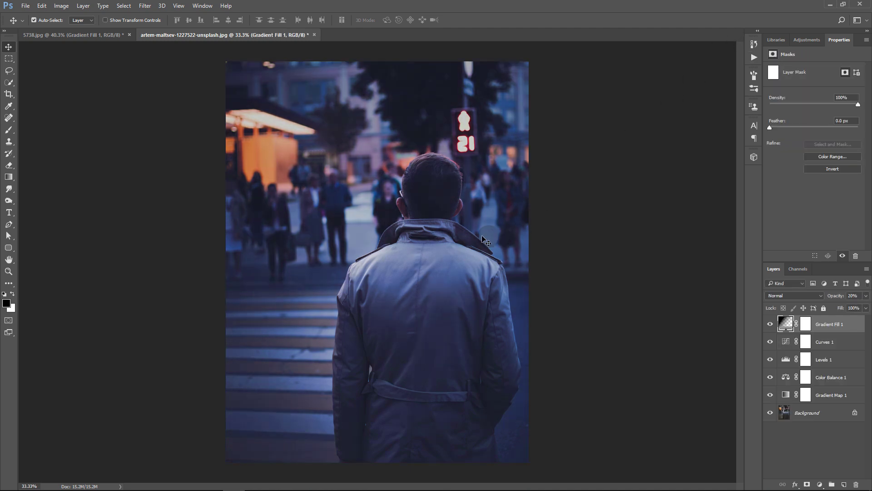
Step: Compare the street photo and the café portrait with and without their adjustment and fill layers
left_click(770, 324)
left_click_drag(771, 327, 771, 395)
left_click_drag(774, 327, 770, 395)
left_click(770, 326)
left_click(770, 327)
left_click(81, 37)
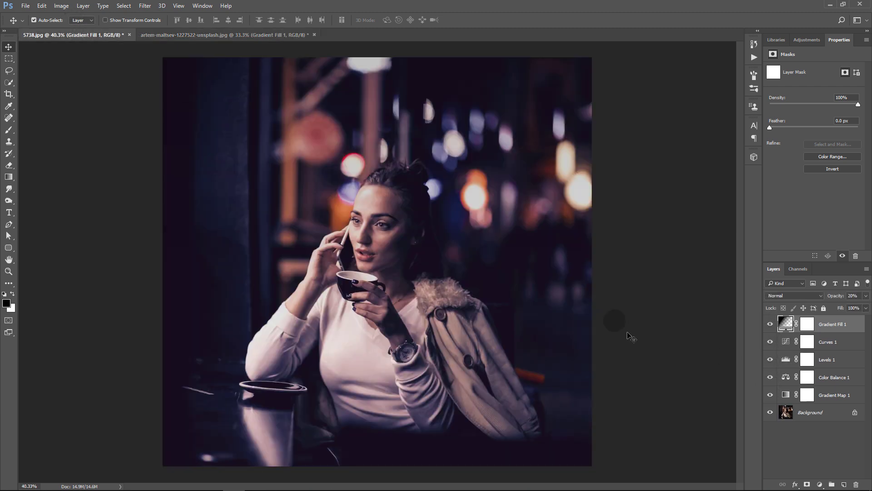
mouse_move(770, 394)
left_mouse_down()
mouse_move(771, 330)
mouse_move(770, 395)
left_mouse_up()
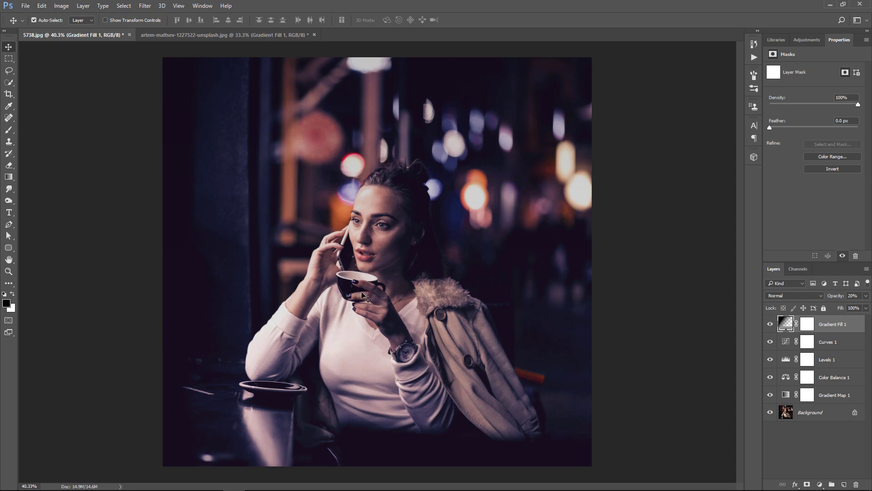